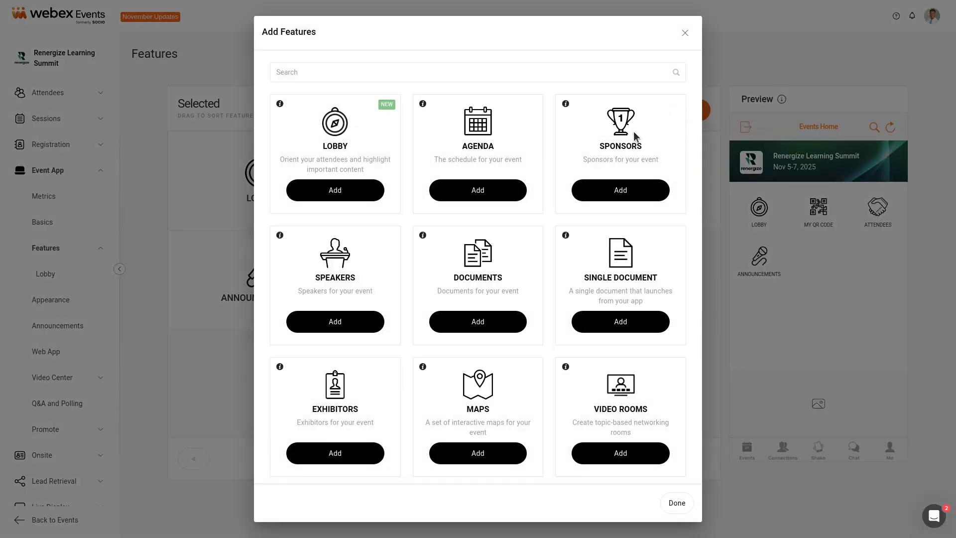
# Step: Add the Agenda feature to the event app and close the feature selection
pyautogui.click(459, 193)
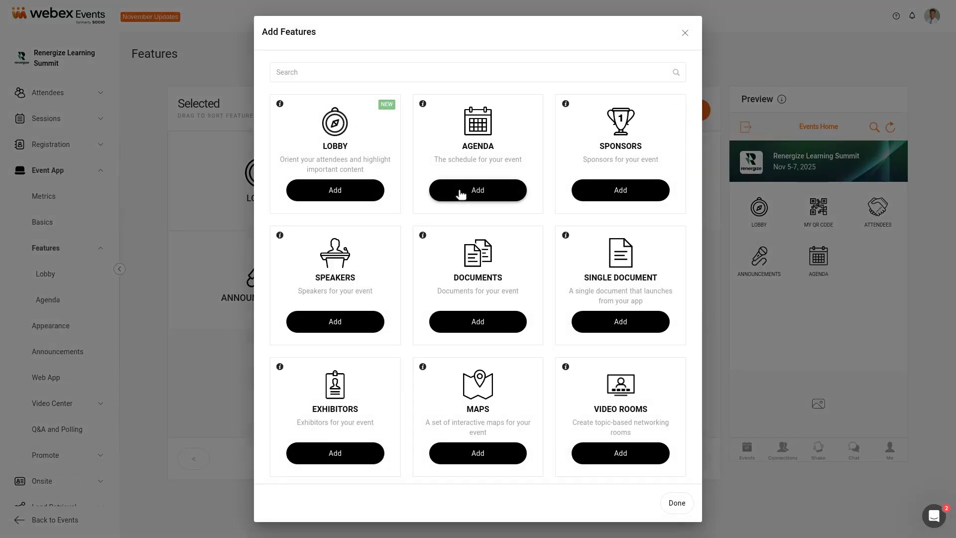
pyautogui.click(673, 502)
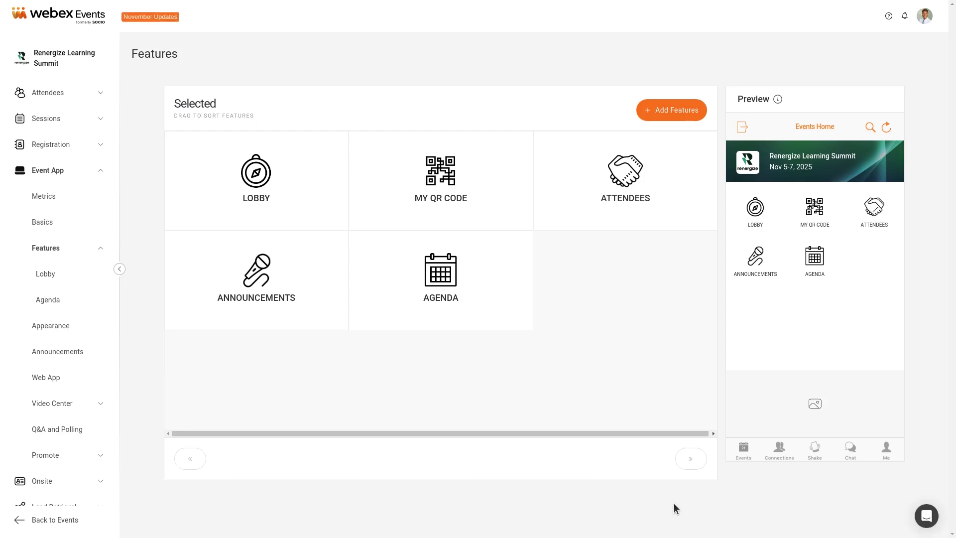
# Step: Review the event's existing session tracks and locations
pyautogui.click(54, 122)
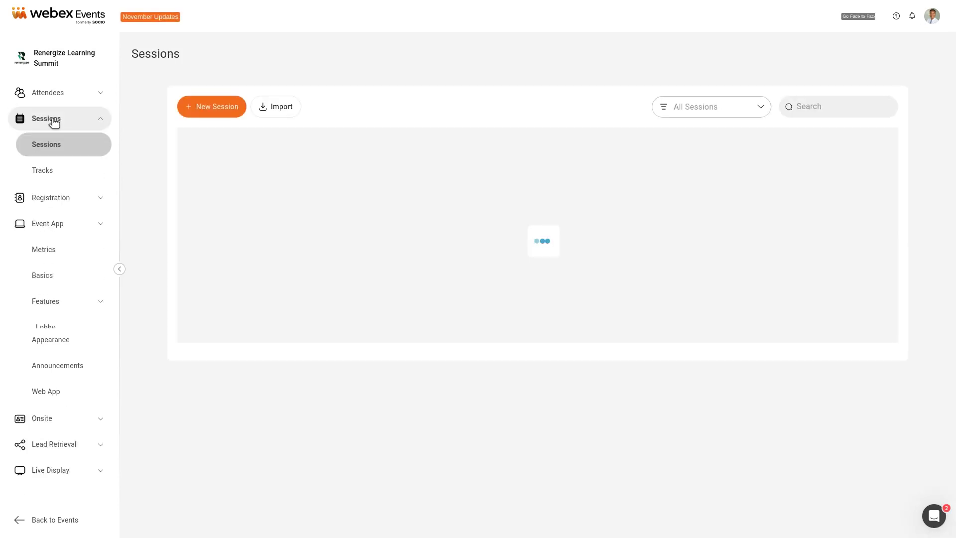
pyautogui.click(57, 172)
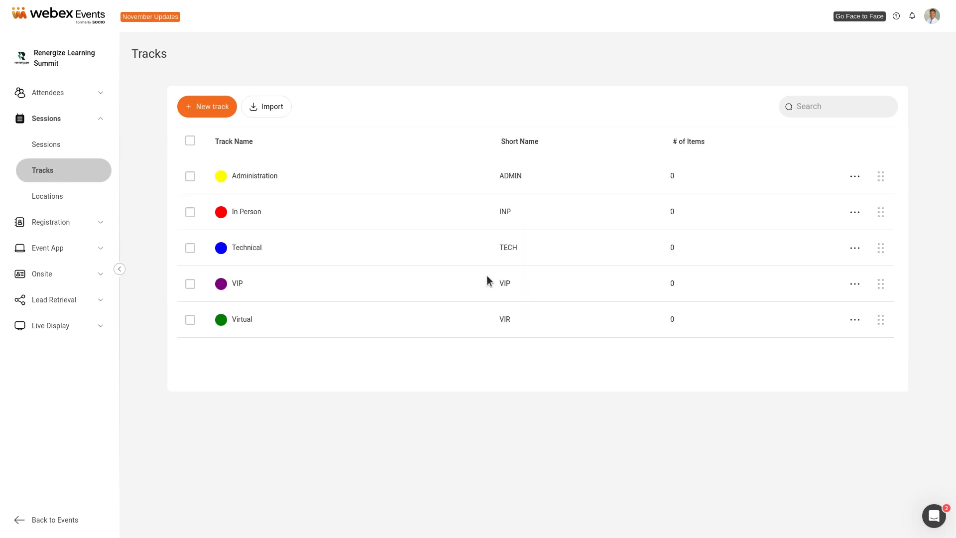
pyautogui.click(57, 199)
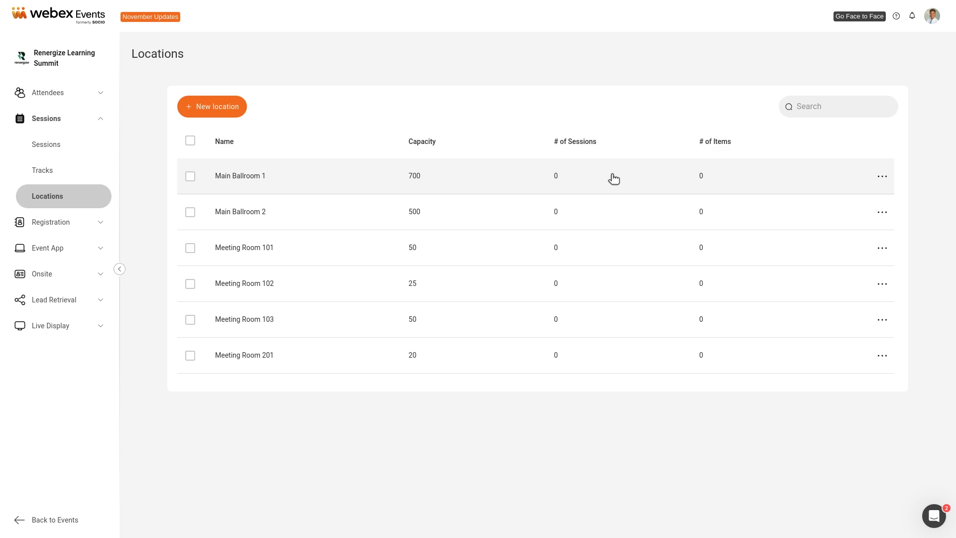
# Step: Start a new session named "Materials Meet Tech: Working Together to Advance Sustainability"
pyautogui.click(58, 147)
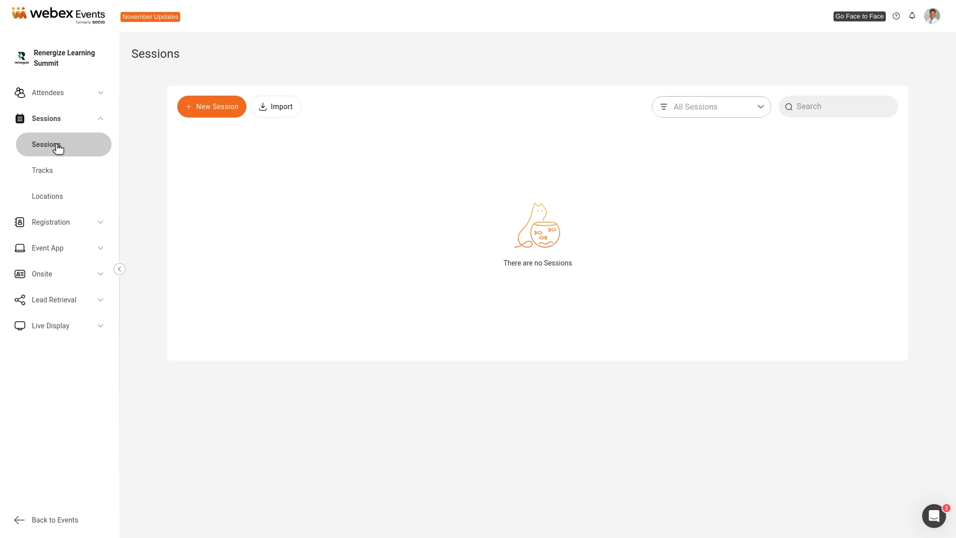
pyautogui.click(198, 106)
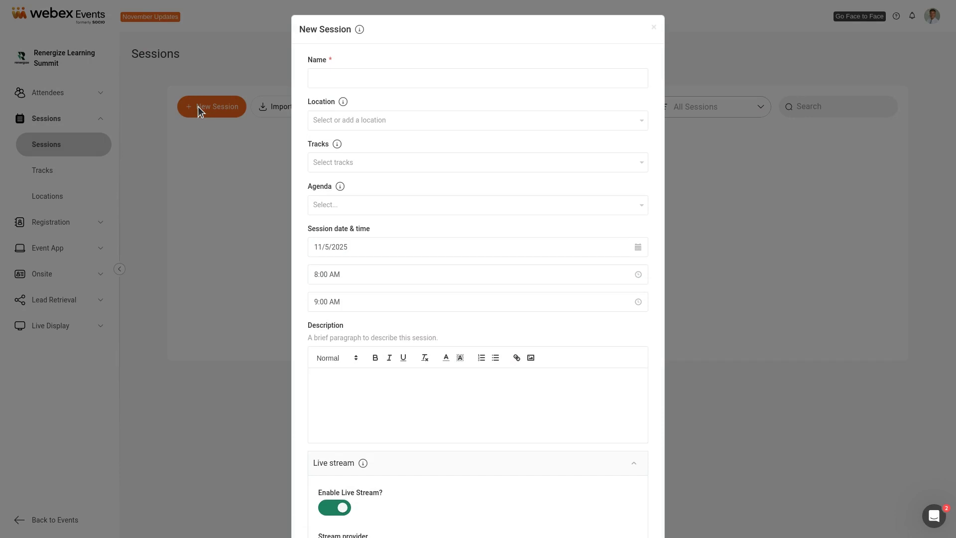
pyautogui.click(342, 79)
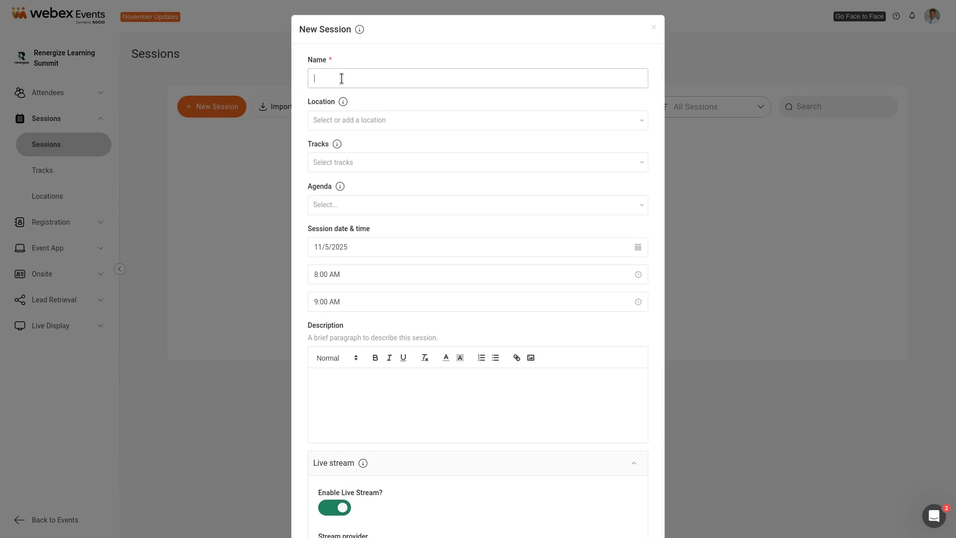
pyautogui.write('Materials Meet Tech: Working Together to Advance Sustainabili')
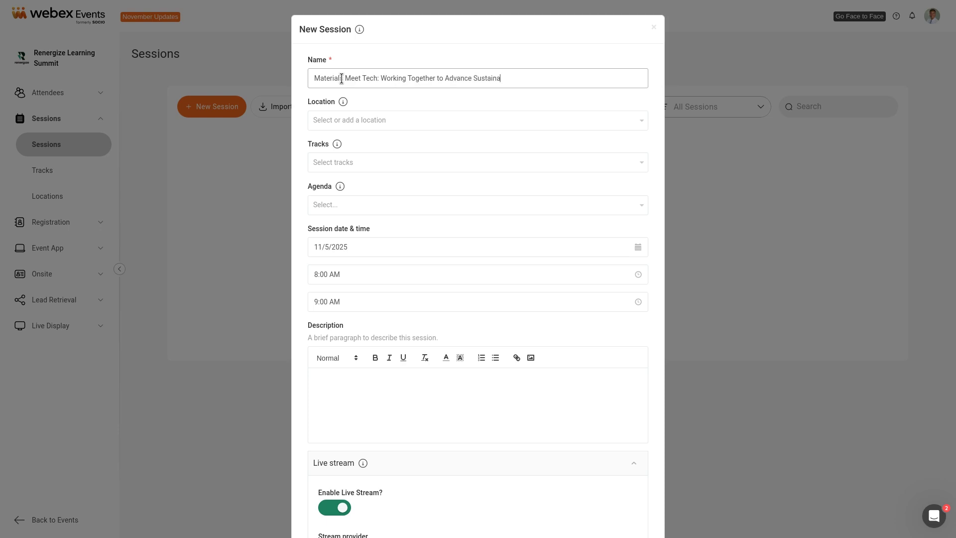
pyautogui.write('ty')
# Step: Assign the new session to the Meeting Room 101 location, the Technical track and the Agenda feature
pyautogui.click(335, 121)
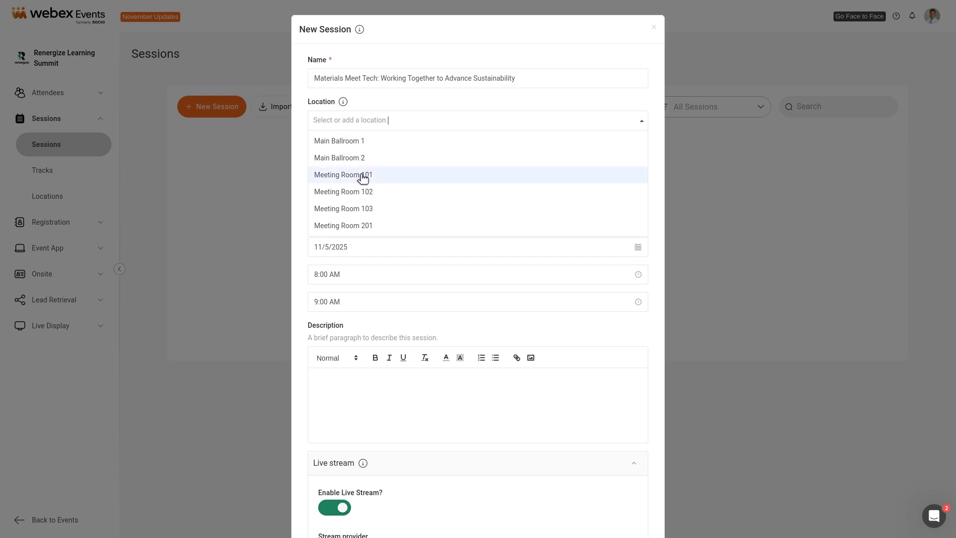
pyautogui.click(359, 175)
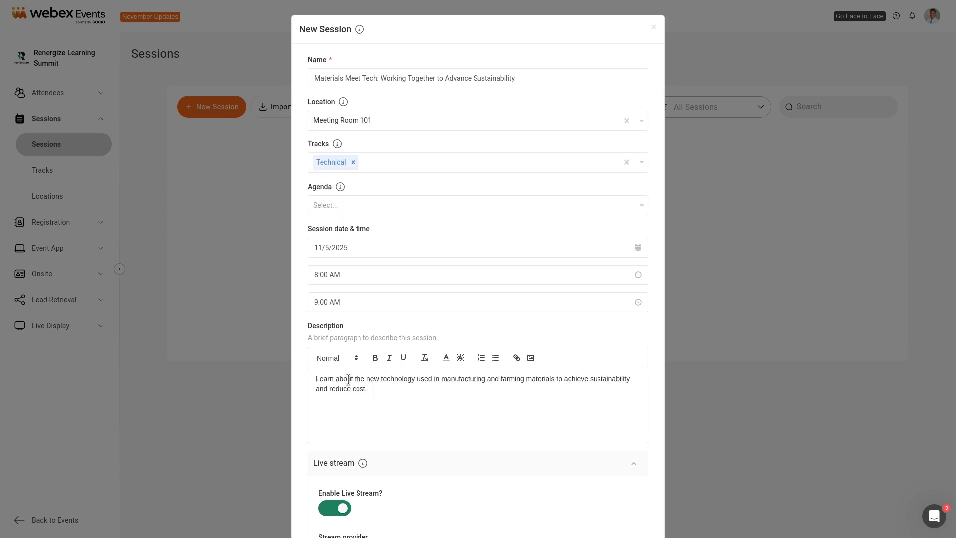
pyautogui.click(327, 209)
pyautogui.click(322, 227)
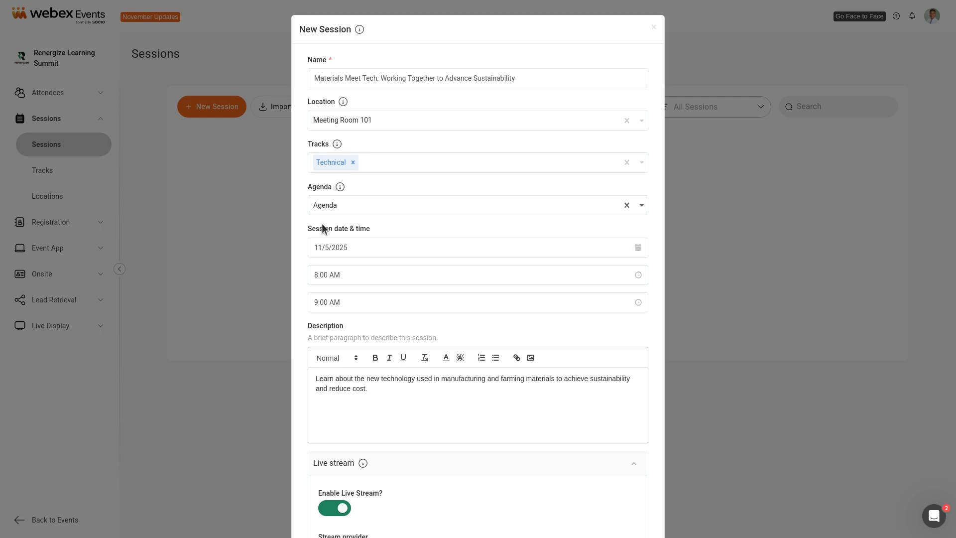
# Step: Set the session's live stream provider to Production Studio
pyautogui.scroll(-7, 323, 227)
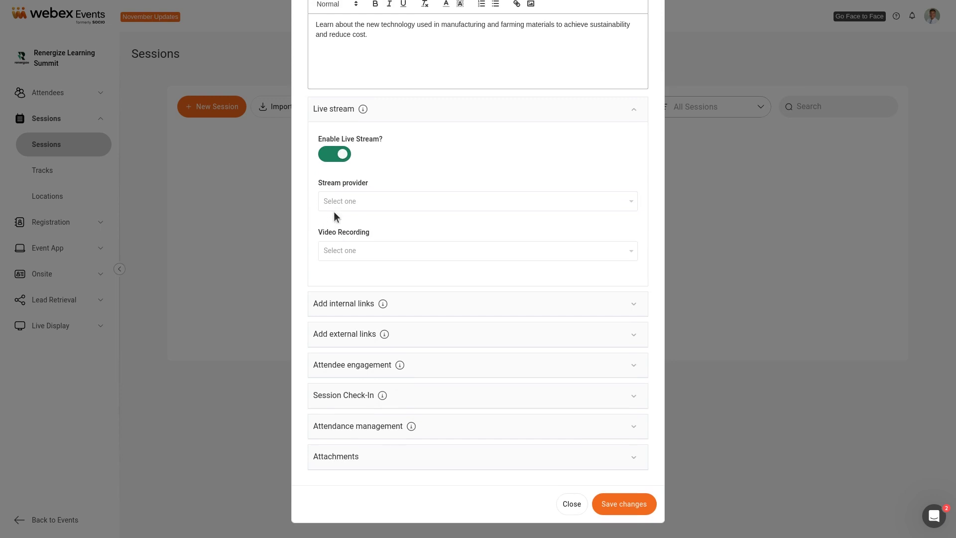
pyautogui.click(334, 209)
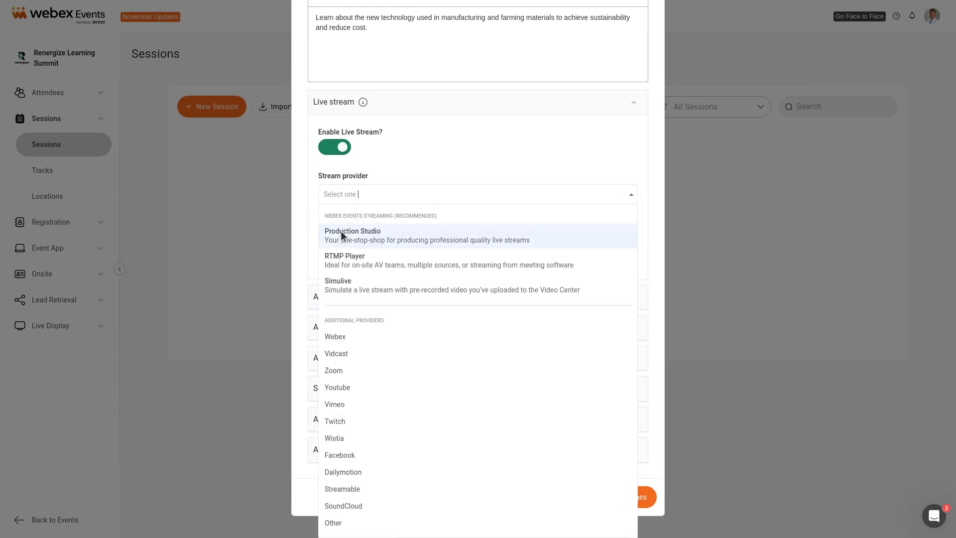
pyautogui.click(341, 232)
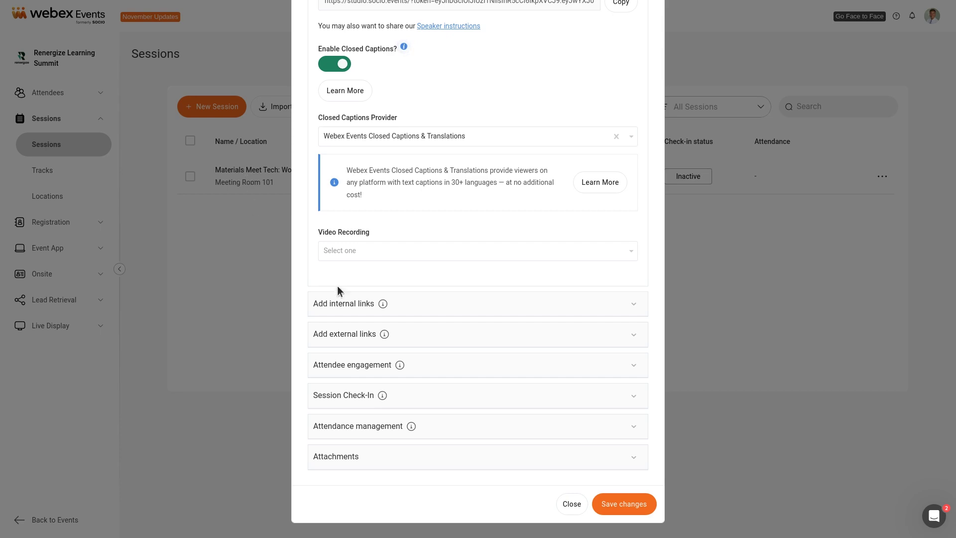
pyautogui.click(346, 304)
pyautogui.scroll(-3, 346, 309)
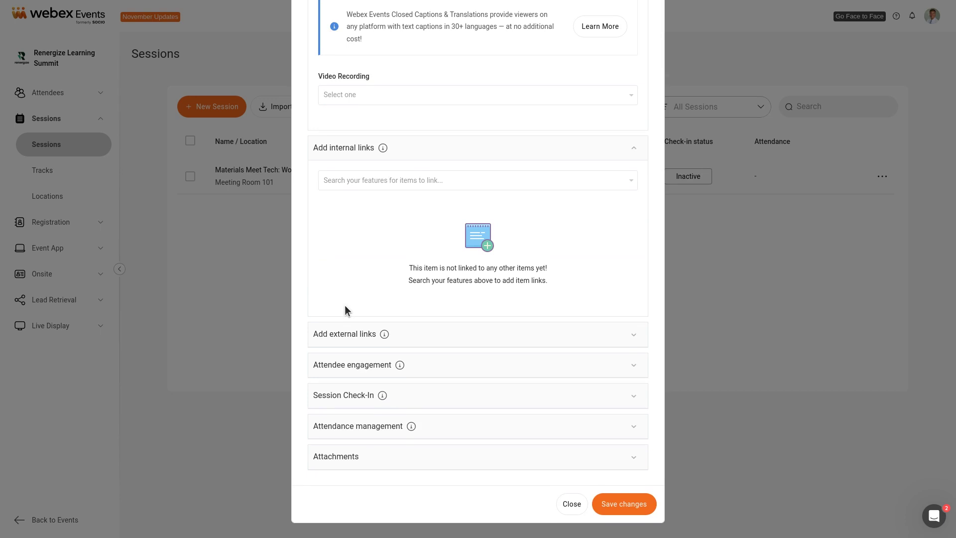
pyautogui.click(350, 334)
pyautogui.scroll(-2, 350, 336)
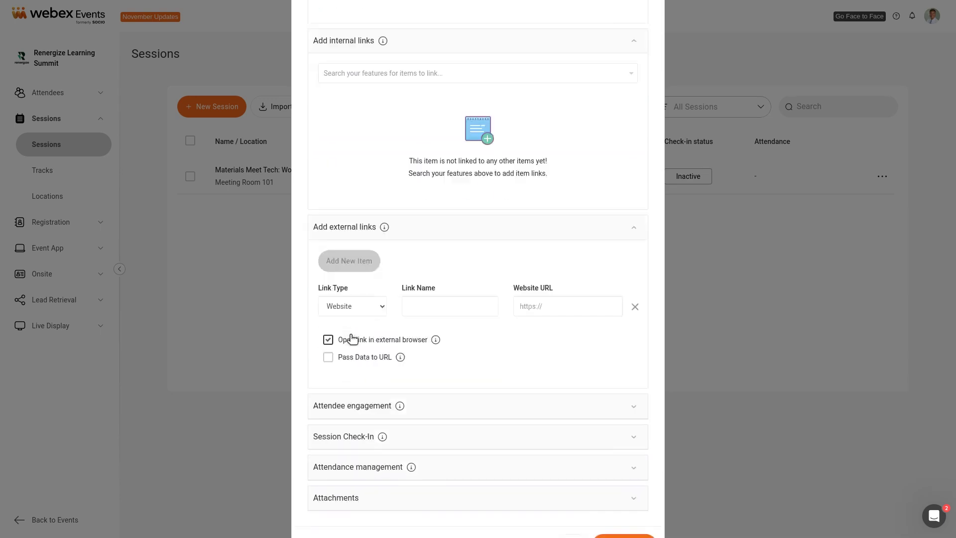
pyautogui.scroll(-1, 350, 337)
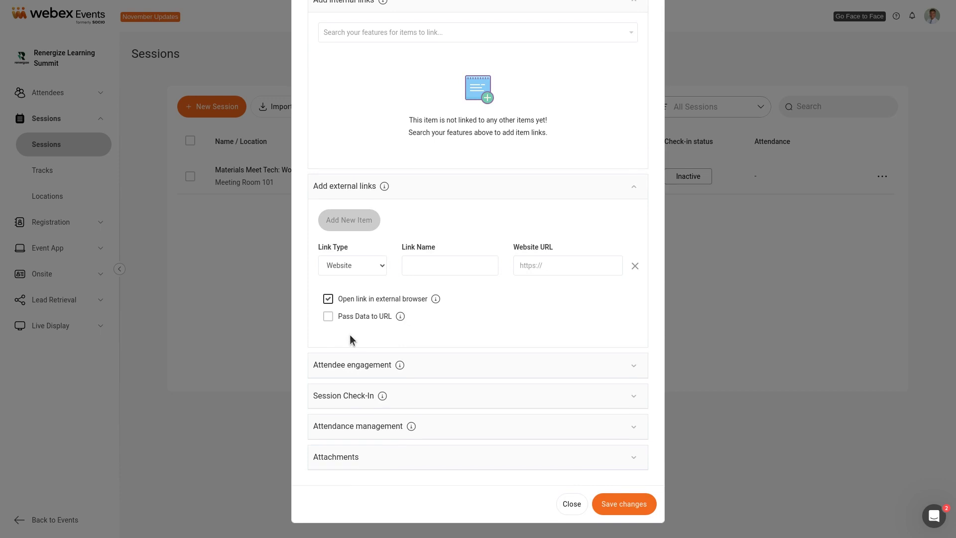
pyautogui.click(449, 265)
pyautogui.write('Webex Events')
pyautogui.click(534, 266)
pyautogui.write('https://socio.events')
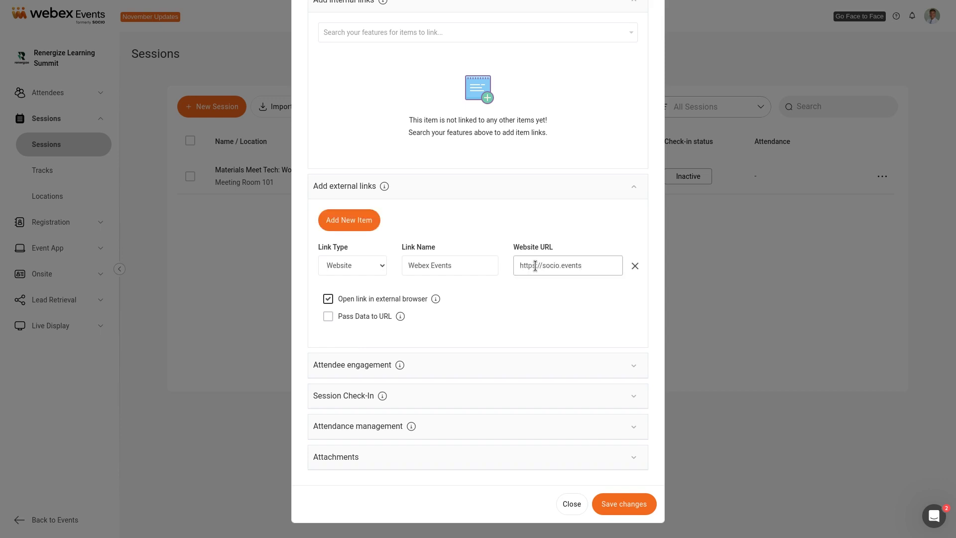
# Step: Enable attendee chat and a custom engagement tab named "Slido" with the website URL slido.com
pyautogui.click(354, 365)
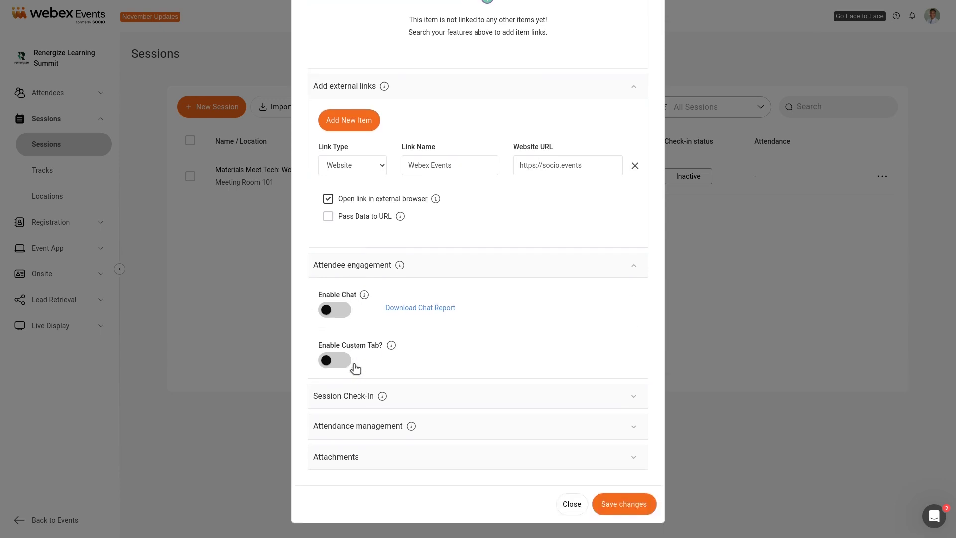
pyautogui.click(333, 312)
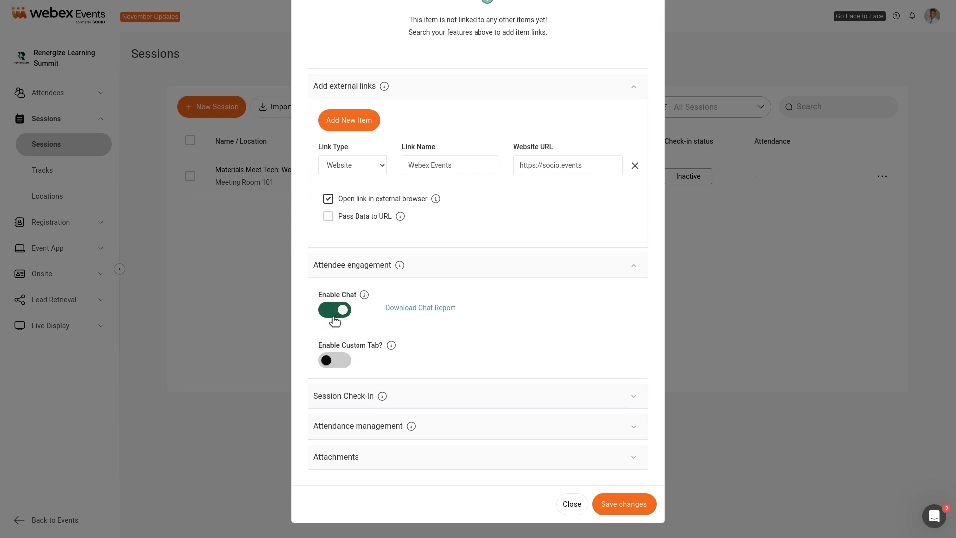
pyautogui.click(333, 362)
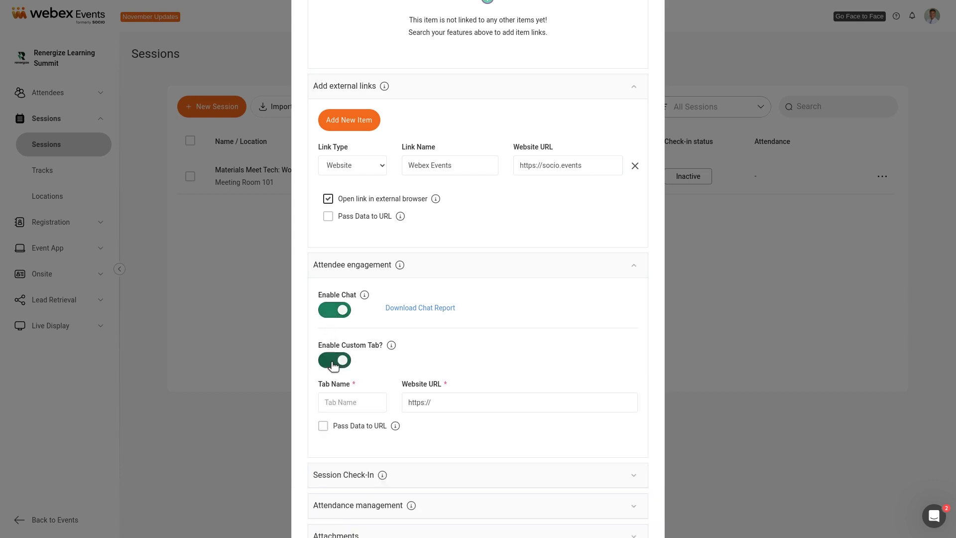
pyautogui.click(339, 402)
pyautogui.write('Sl')
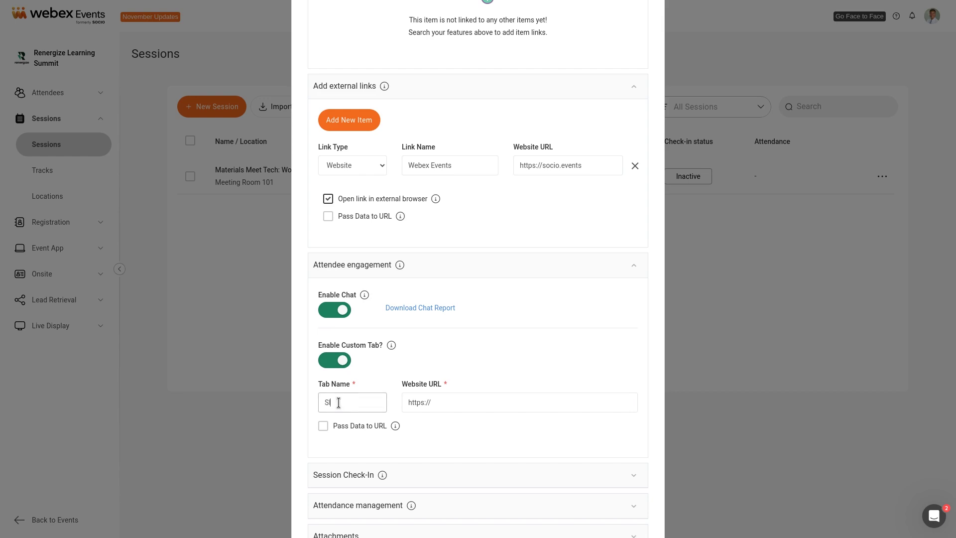
pyautogui.write('ido')
pyautogui.click(423, 402)
pyautogui.tripleClick(425, 402)
pyautogui.write('slido.com')
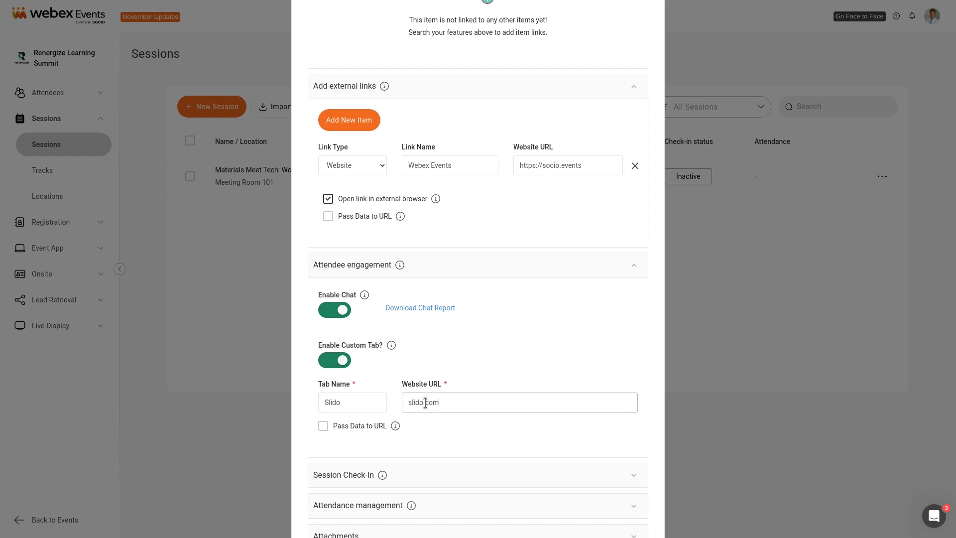
# Step: Show the session check-in options and set the attendance status to Limited Capacity with a maximum attendance of 50
pyautogui.scroll(-1, 425, 403)
pyautogui.scroll(-2, 426, 402)
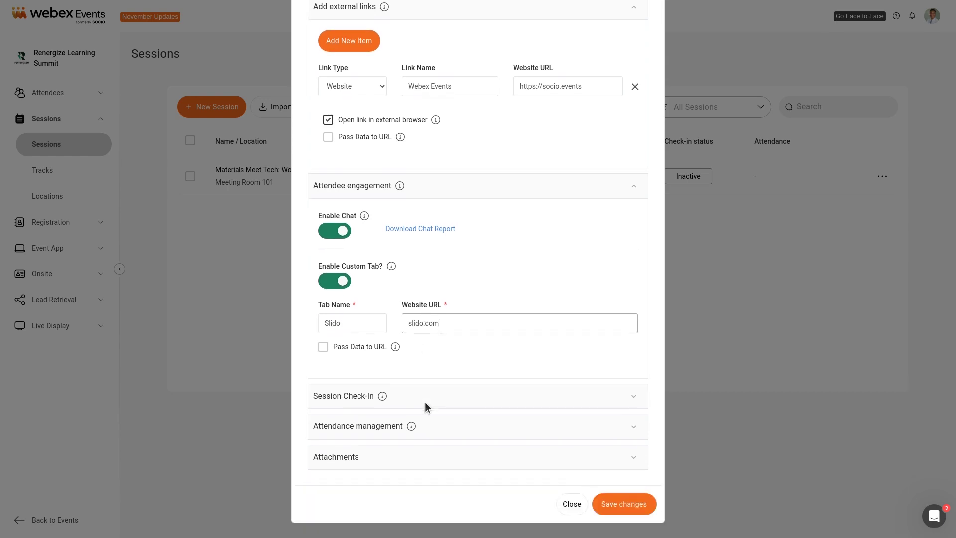
pyautogui.click(342, 396)
pyautogui.scroll(-1, 343, 398)
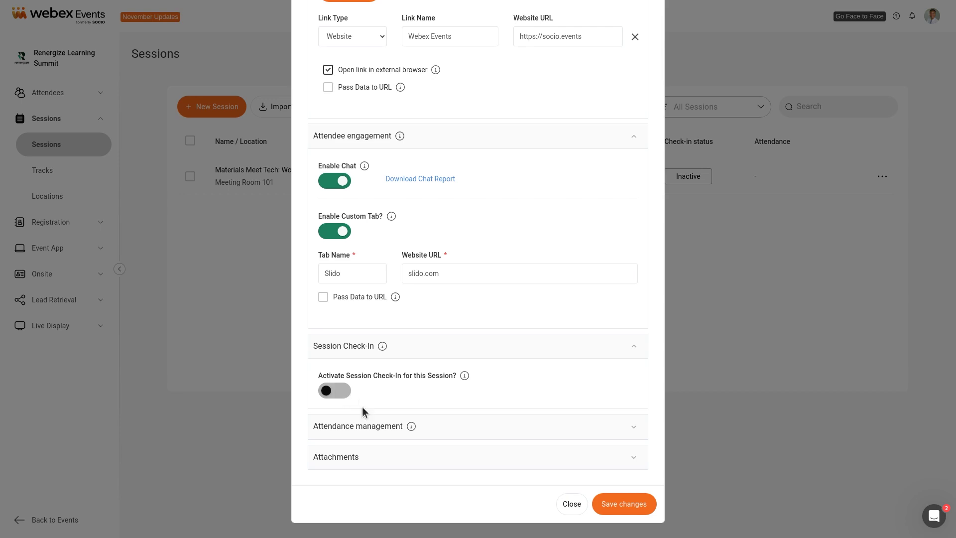
pyautogui.click(369, 430)
pyautogui.scroll(-3, 368, 431)
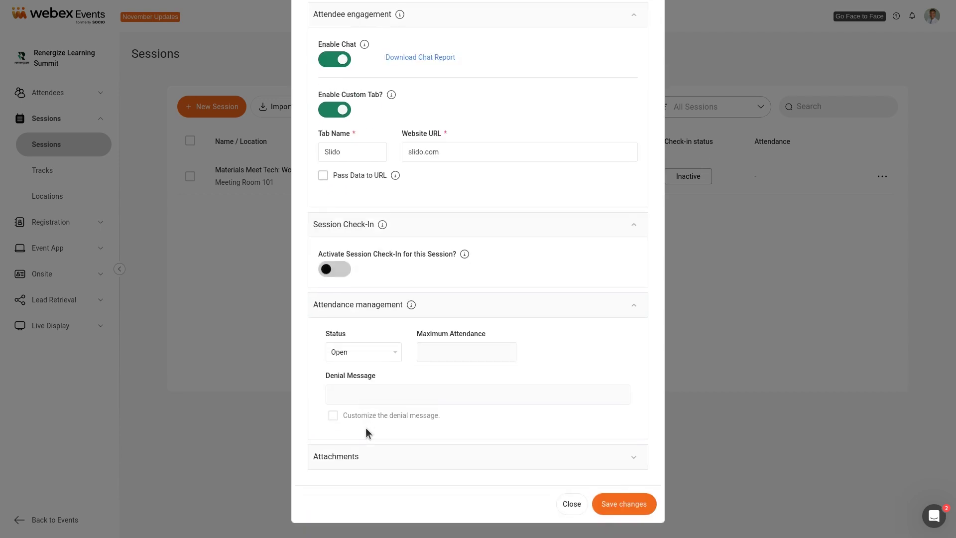
pyautogui.click(340, 354)
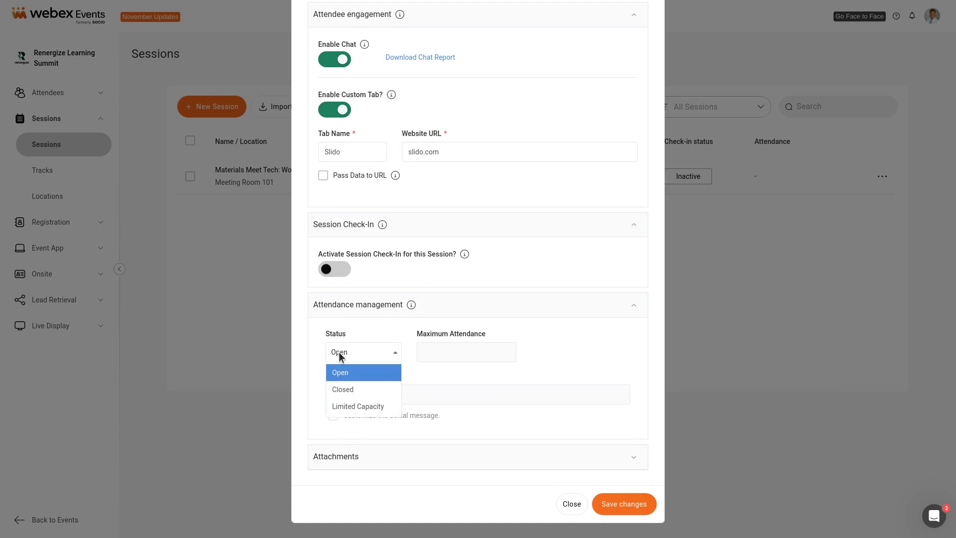
pyautogui.click(349, 406)
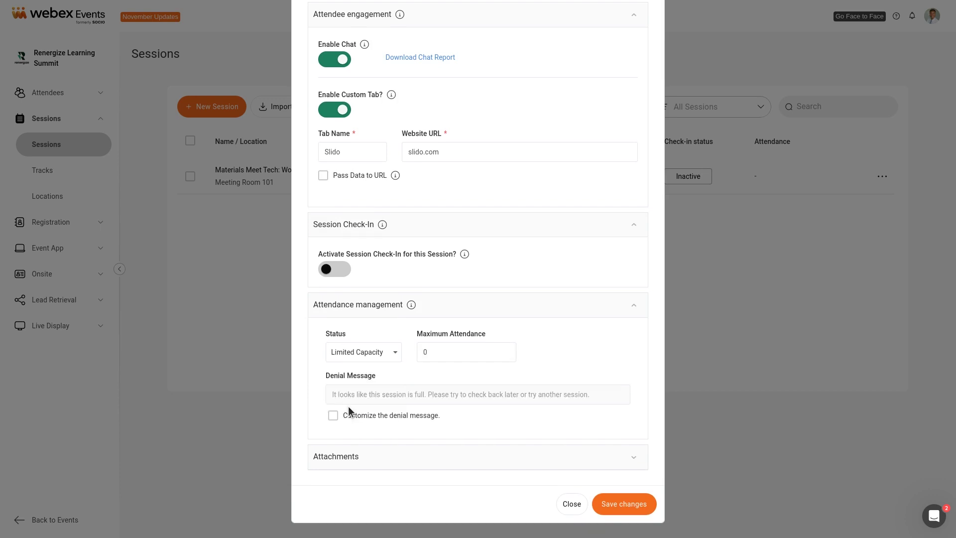
pyautogui.doubleClick(437, 352)
pyautogui.write('50')
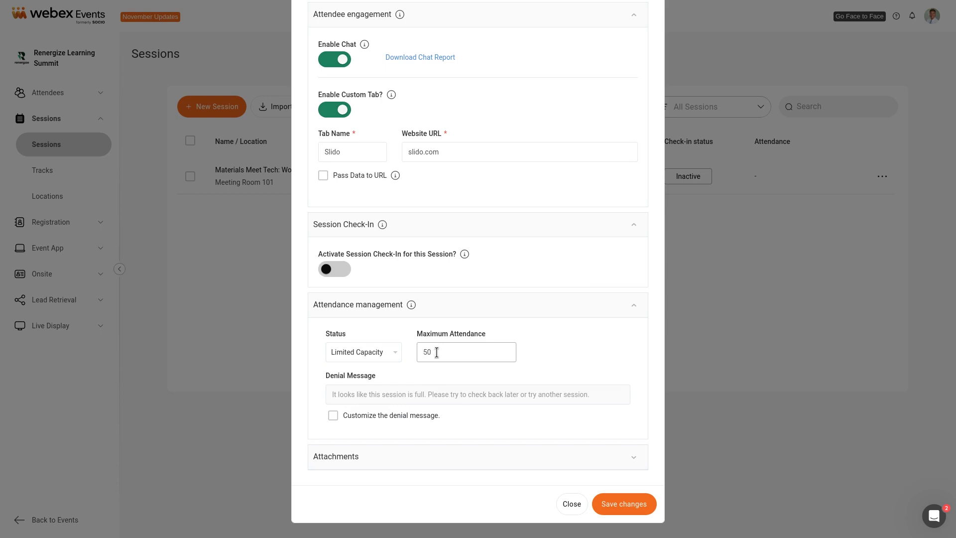
# Step: Show the session's attachment upload options and save the session changes
pyautogui.click(327, 459)
pyautogui.scroll(-3, 327, 461)
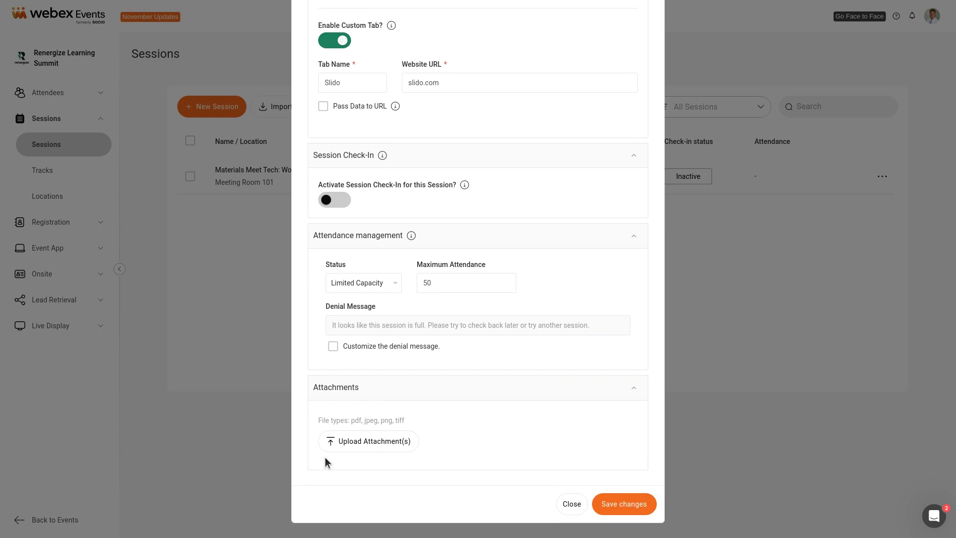
pyautogui.click(611, 503)
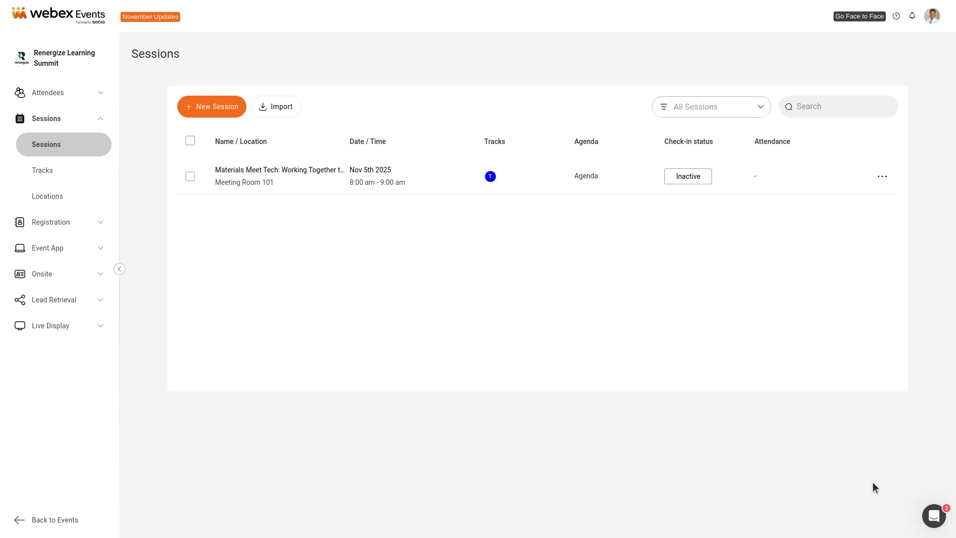
# Step: Review the sessions list and its filter options for check-in status, location, tracks and agenda
pyautogui.click(58, 148)
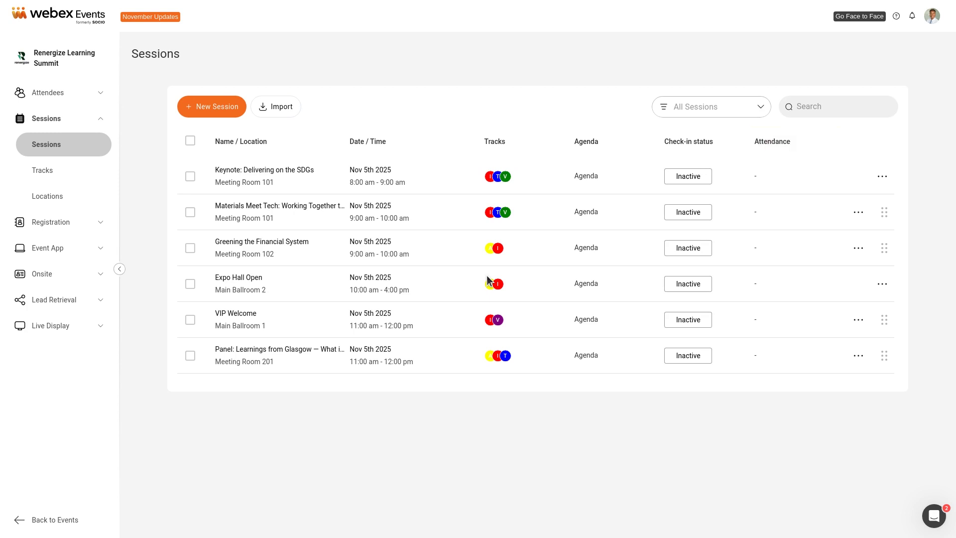
pyautogui.click(695, 107)
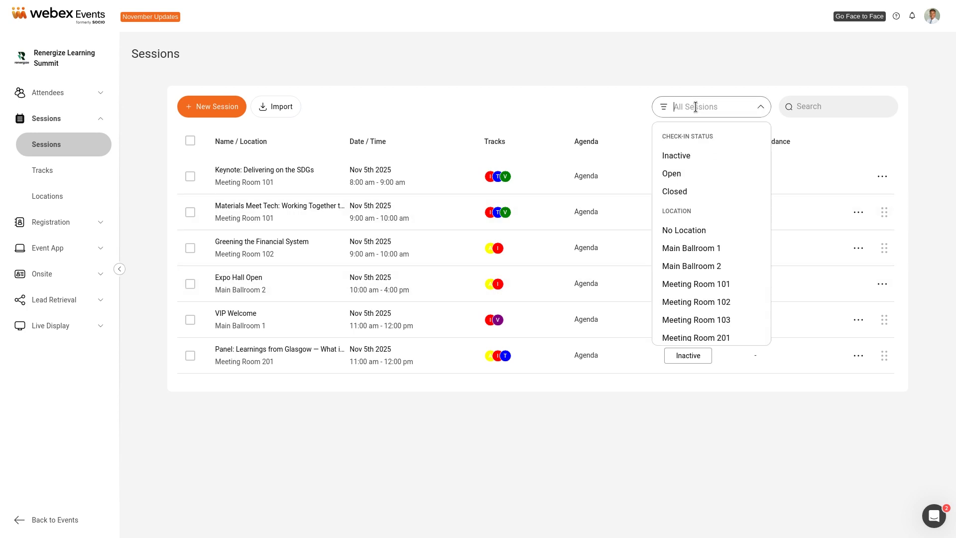
pyautogui.scroll(-4, 695, 107)
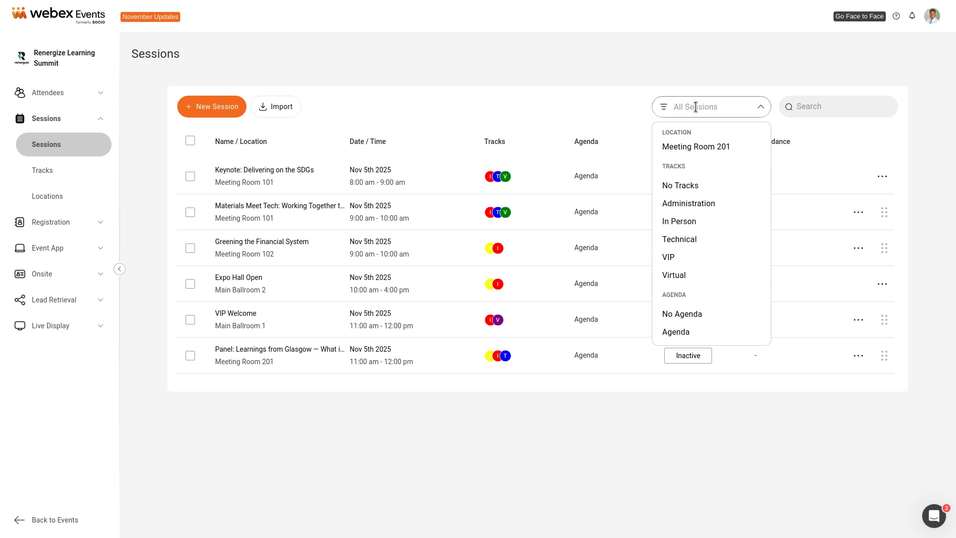
# Step: Move the "Greening the Financial System" session above the "Materials Meet Tech" session in the sessions list
pyautogui.click(817, 107)
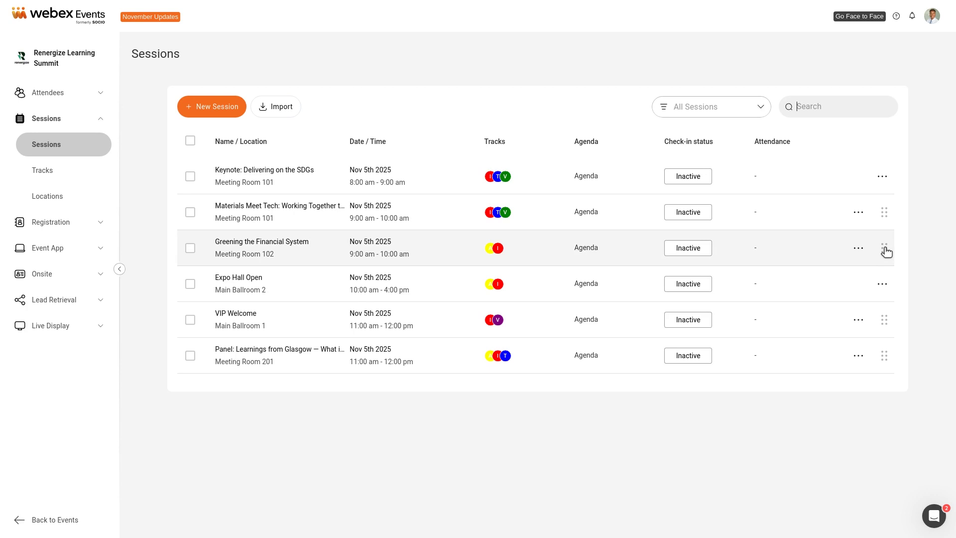
pyautogui.moveTo(886, 251); pyautogui.dragTo(886, 215)
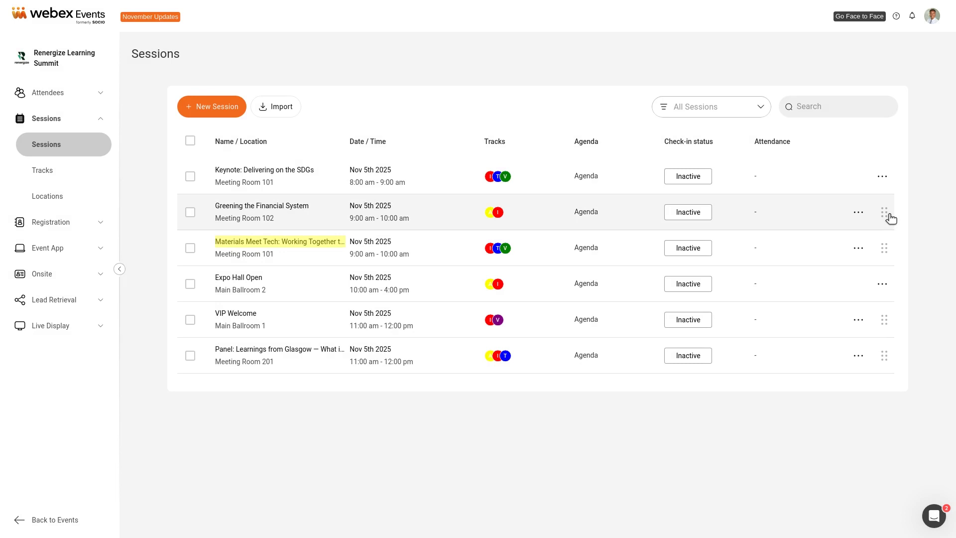
# Step: Show the available actions for the "Materials Meet Tech" session, and select all sessions to show their bulk actions
pyautogui.click(858, 248)
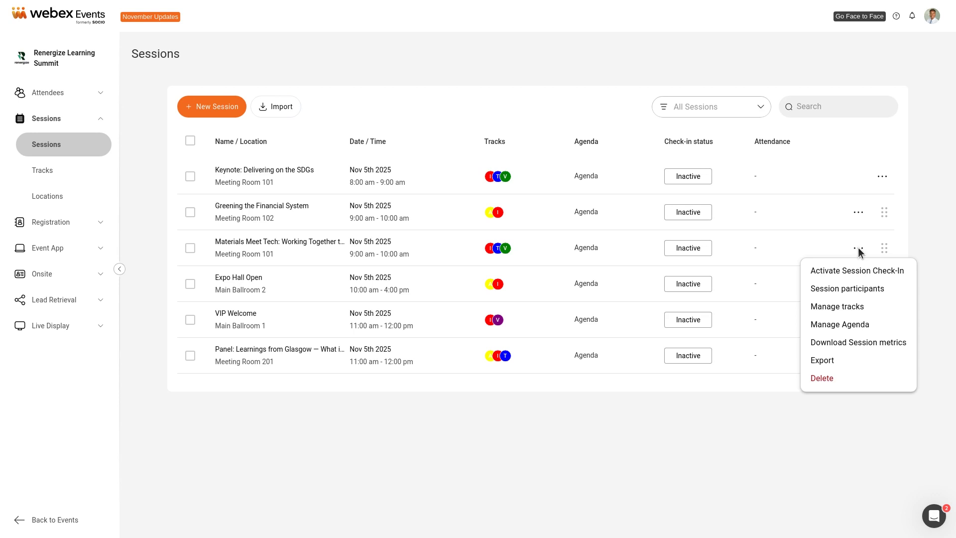
pyautogui.click(192, 144)
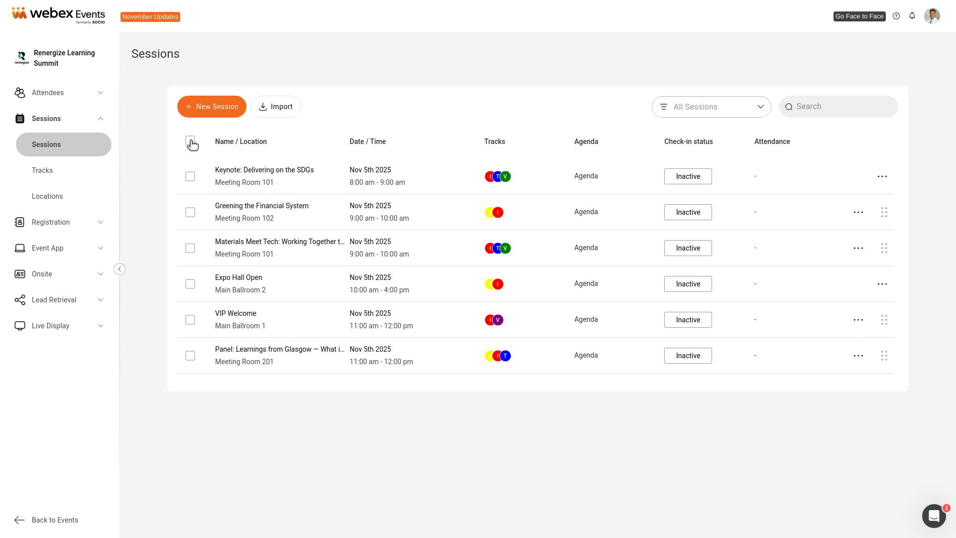
pyautogui.click(191, 144)
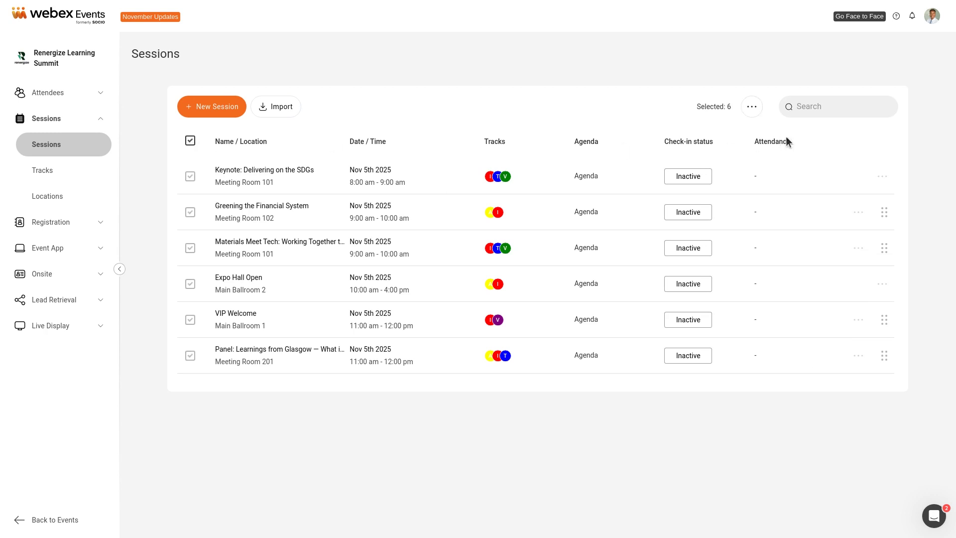
pyautogui.click(752, 107)
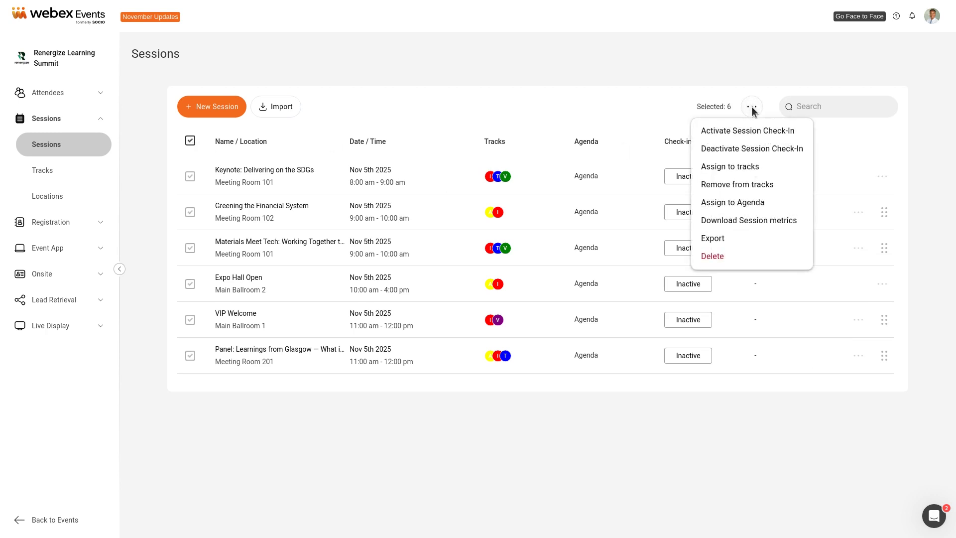